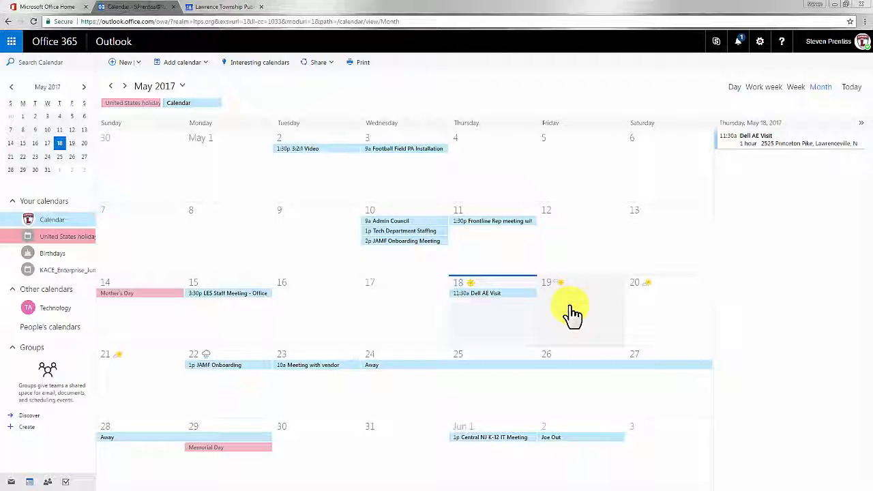
Create an event on Friday, May 19 titled "Staff Meeting" with the location Technology Center Conference Room.
double_click(572, 314)
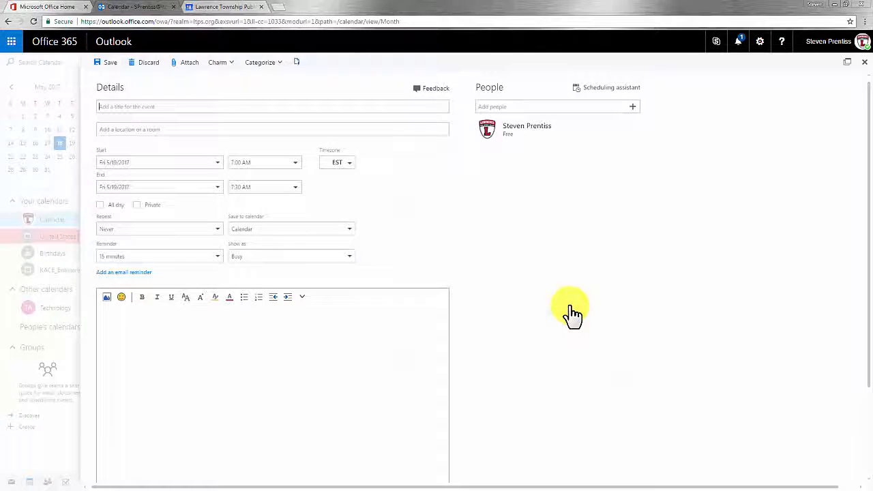
type("Staff Meeting")
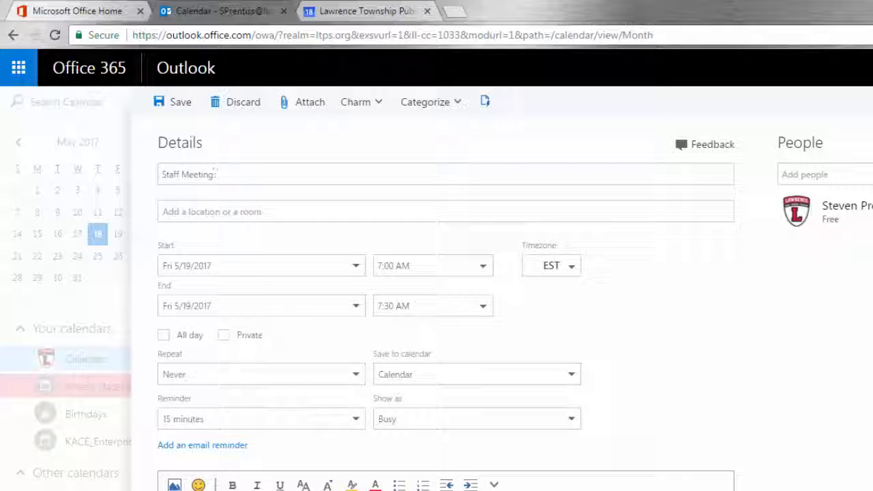
left_click(264, 211)
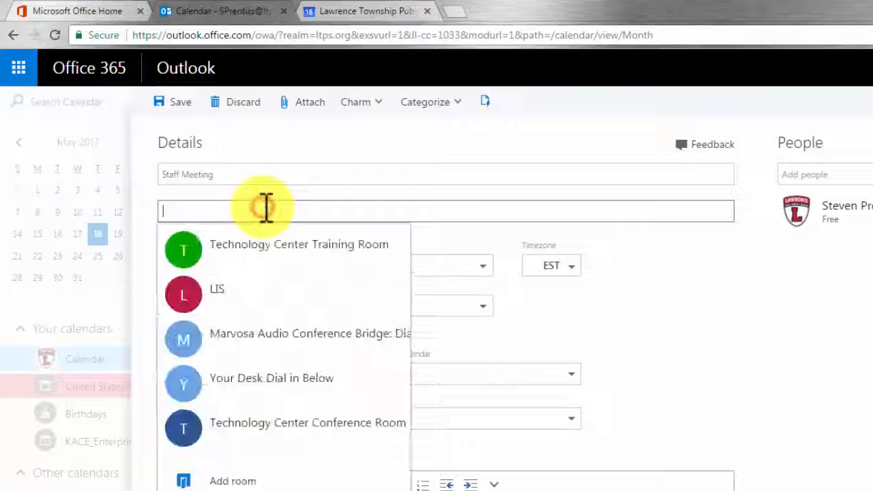
left_click(266, 423)
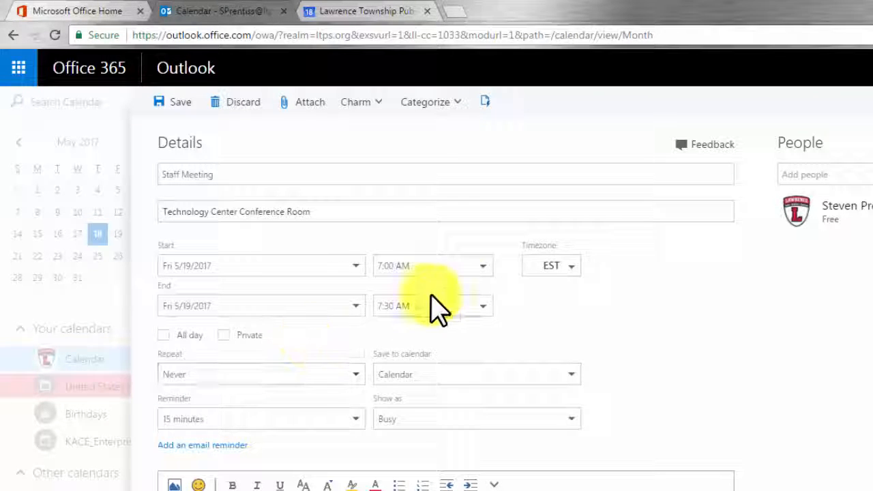
Set the meeting to start at 11:00 AM and end at 12:00 PM.
left_click(485, 278)
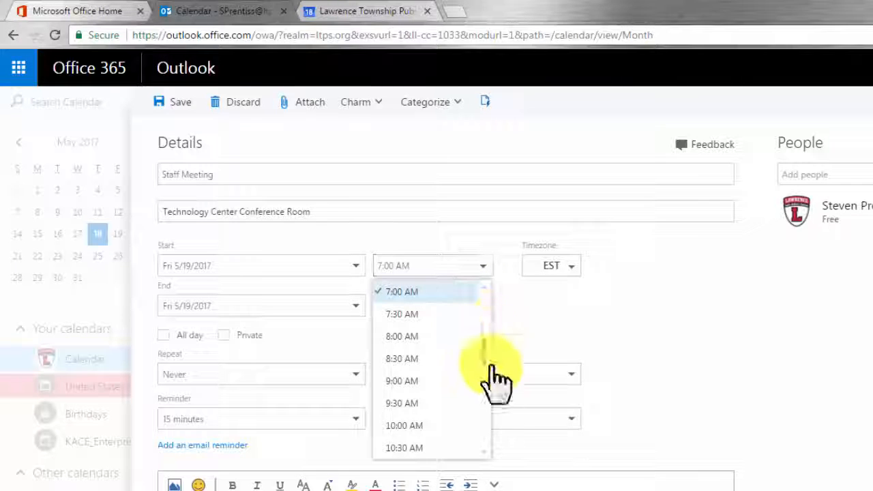
scroll(483, 411, "down", 3)
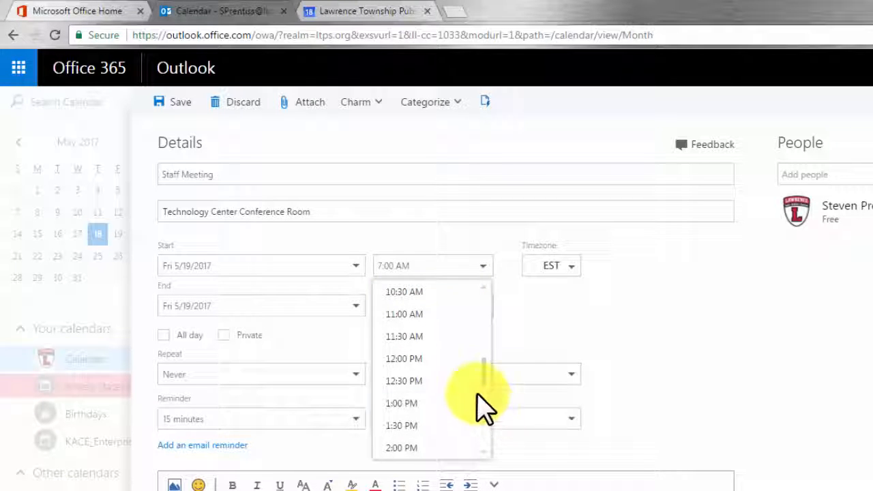
left_click(440, 315)
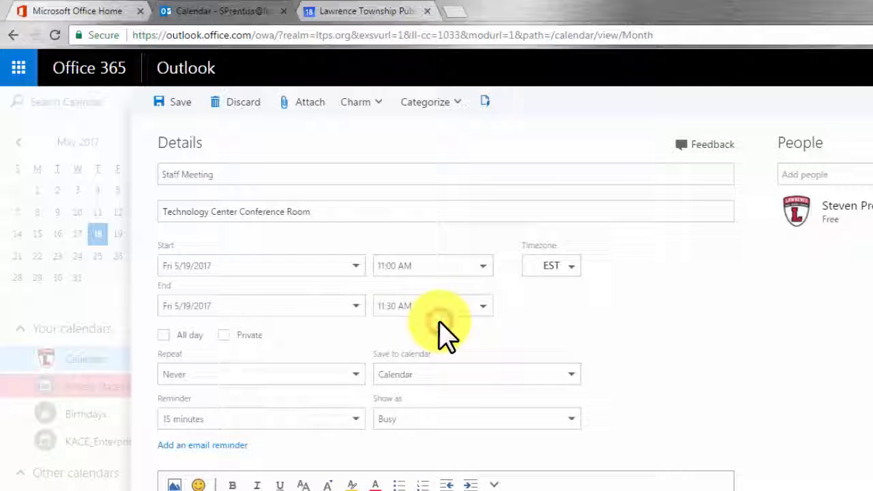
left_click(481, 306)
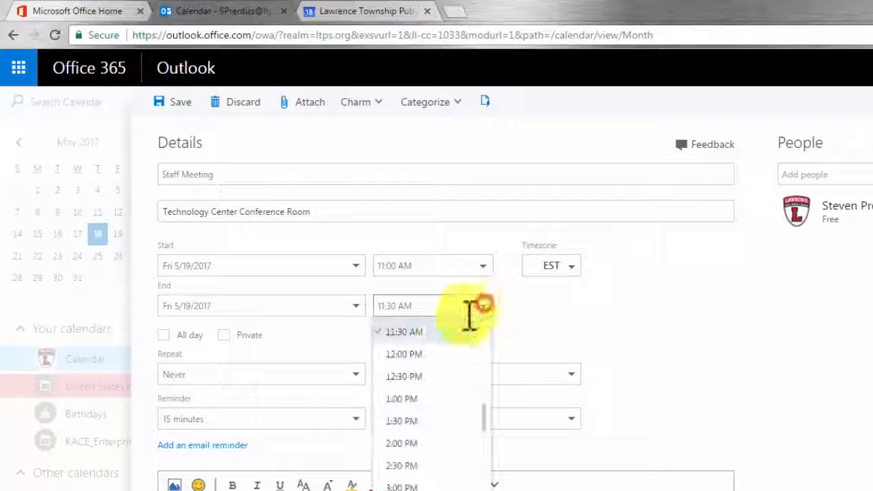
left_click(437, 354)
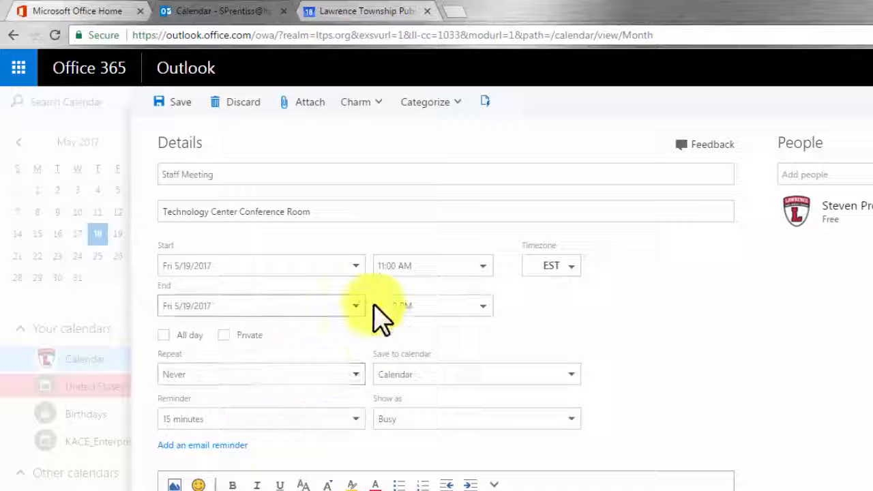
left_click(411, 307)
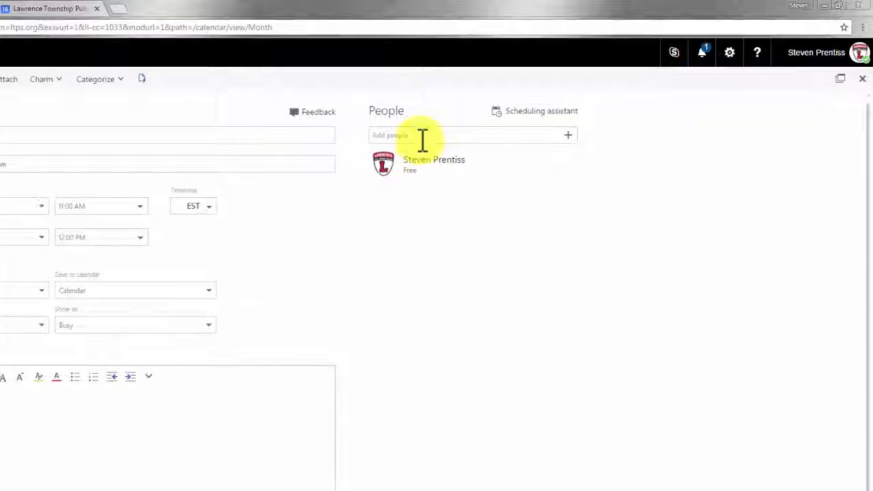
Find two coworkers by first name and add them as attendees of the meeting.
left_click(491, 142)
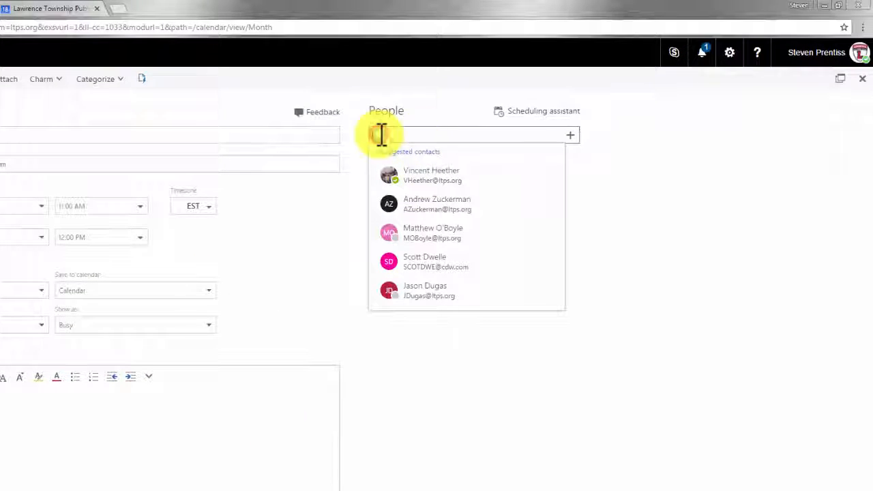
type("matt")
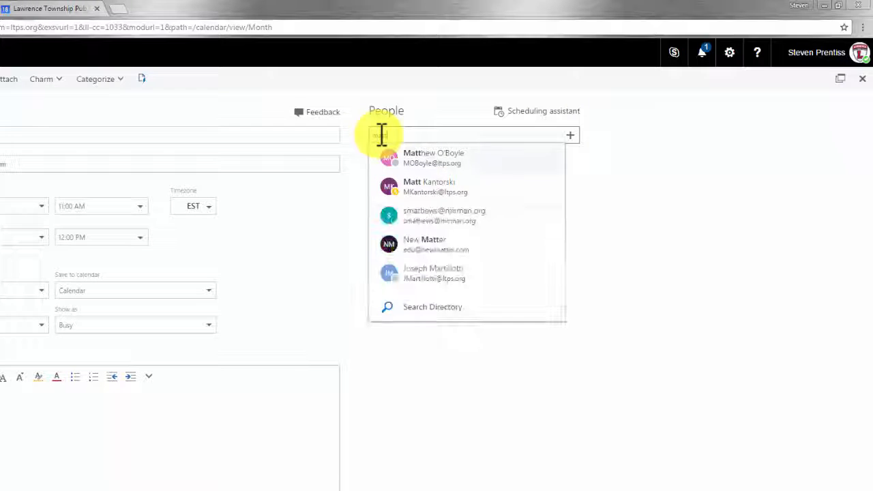
left_click(436, 185)
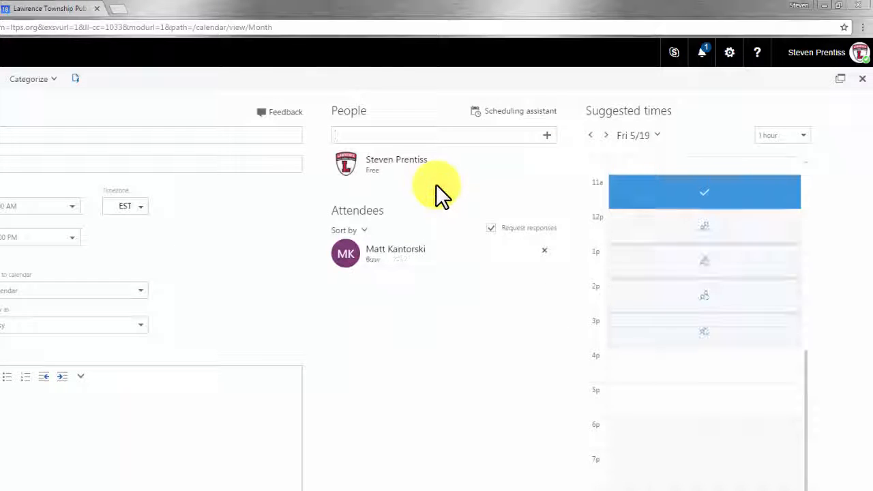
left_click(380, 132)
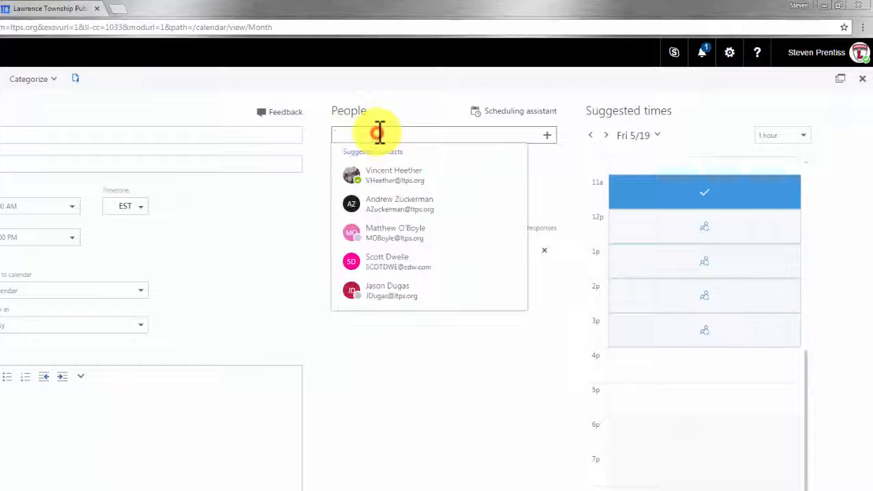
type("jason")
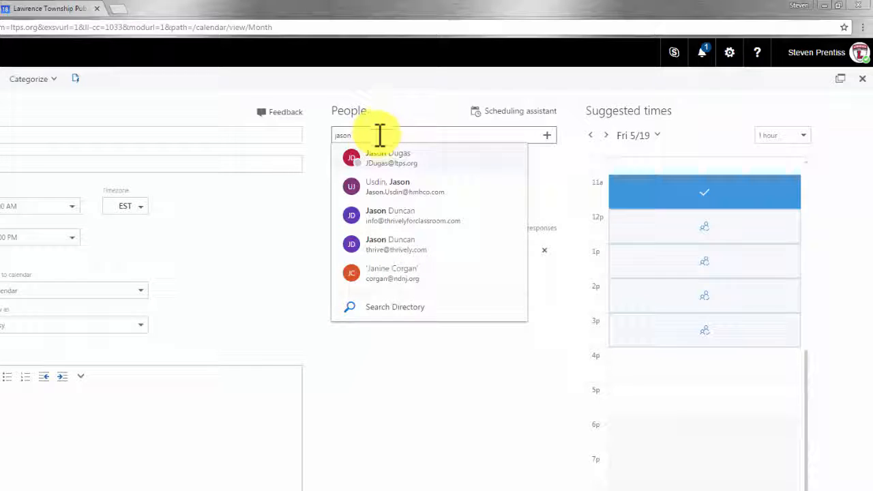
left_click(372, 157)
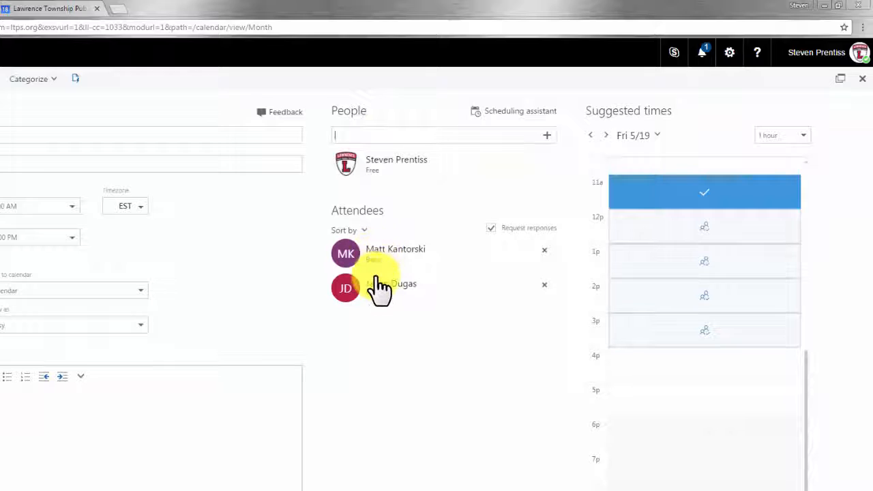
Move the meeting to the suggested 1:00 PM to 2:00 PM slot and send the invitation.
mouse_move(385, 269)
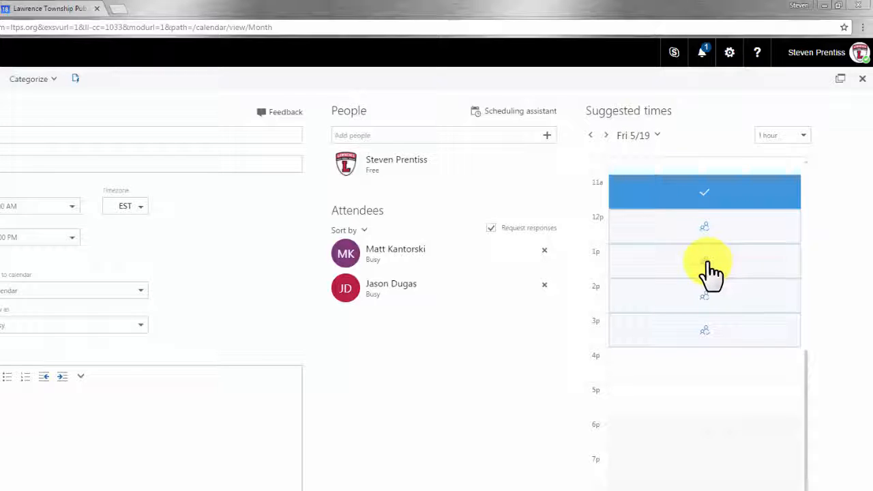
left_click(662, 266)
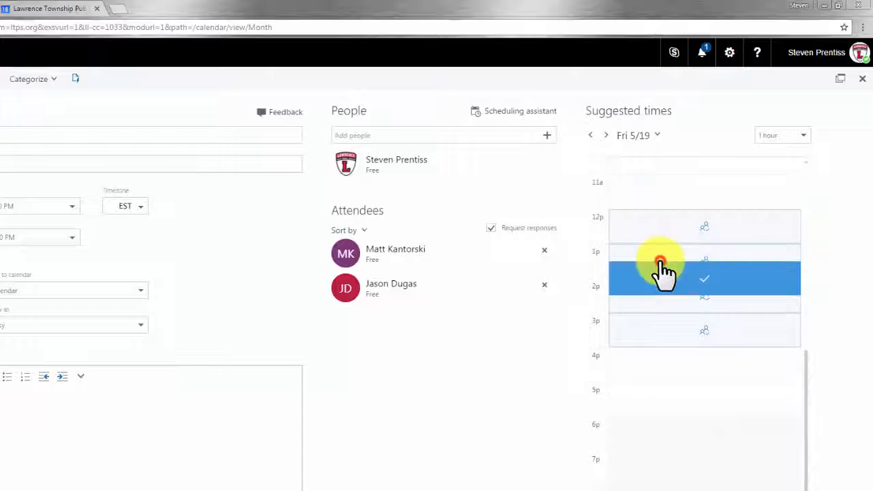
left_click(660, 261)
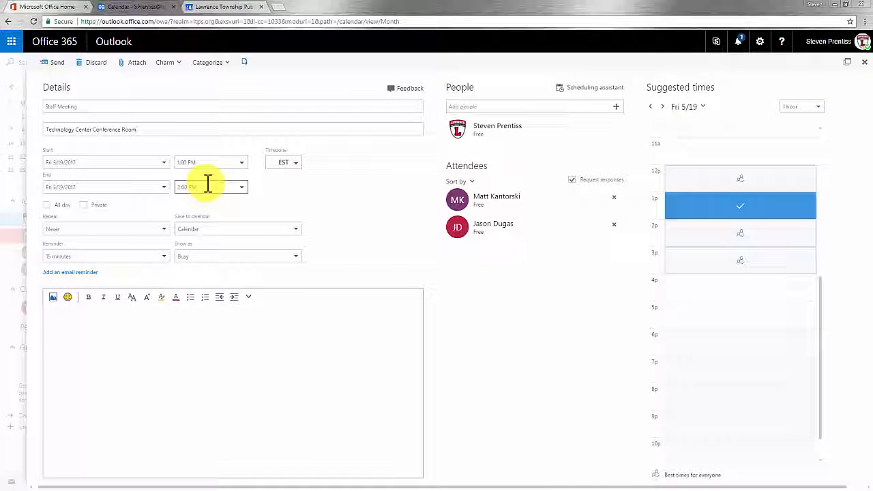
left_click(57, 67)
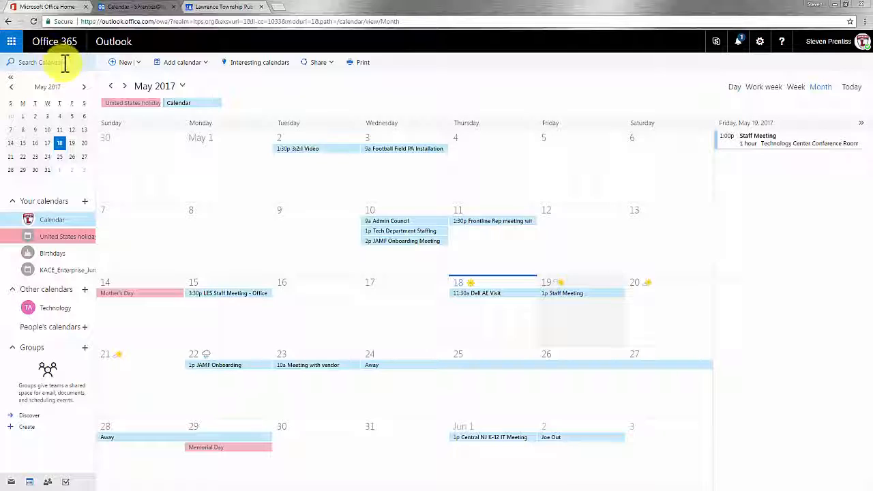
Reopen the Staff Meeting event on May 19, check the attendees' response status, and close the event.
double_click(592, 297)
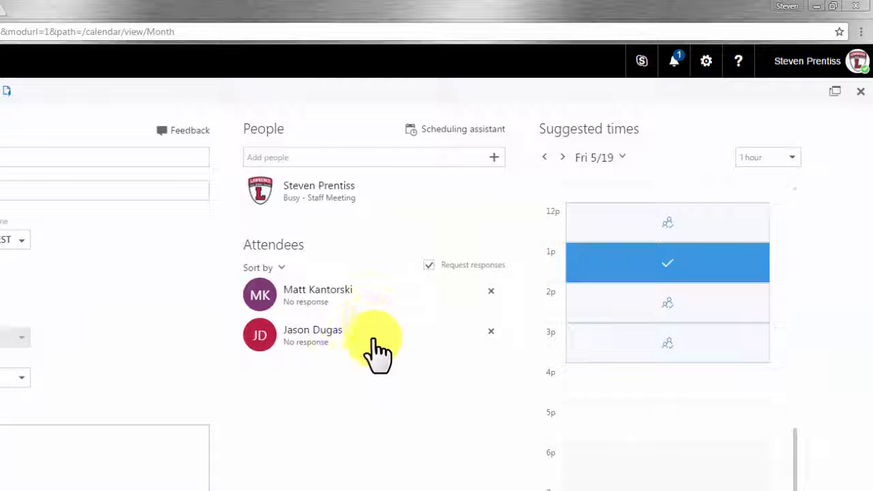
mouse_move(345, 333)
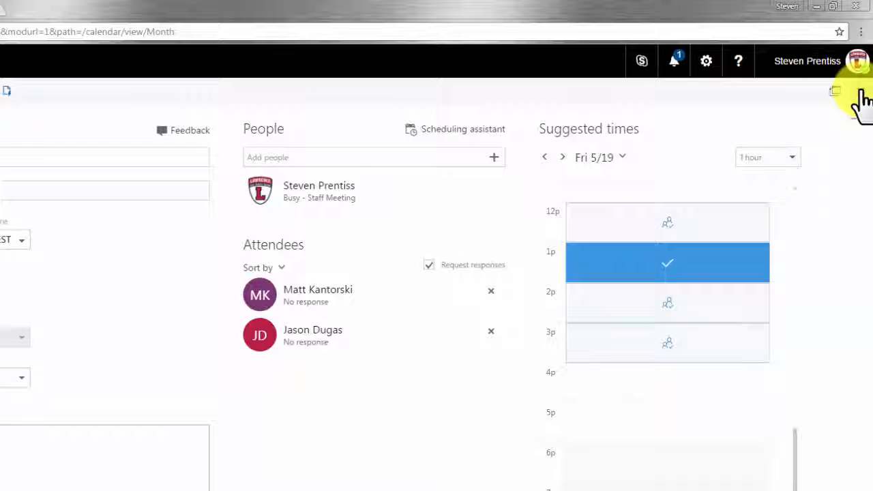
left_click(861, 93)
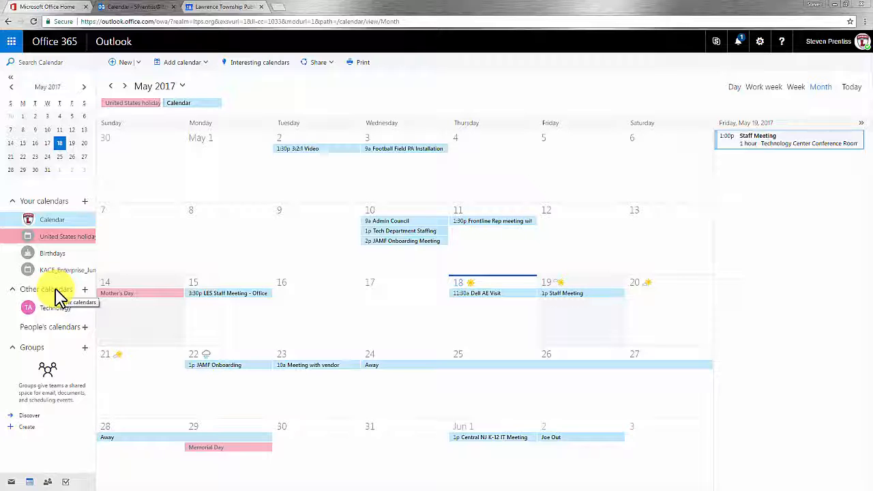
Switch to Google Calendar and open the calendar settings of the Technology Department calendar.
left_click(219, 8)
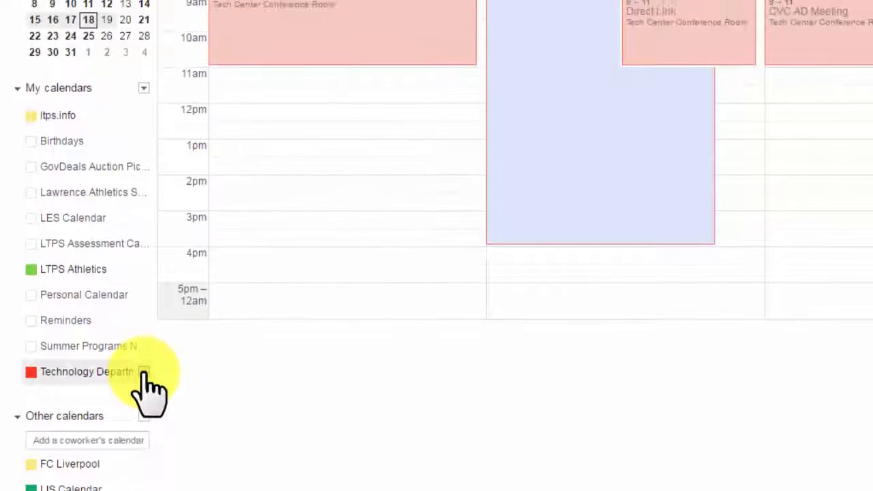
left_click(143, 371)
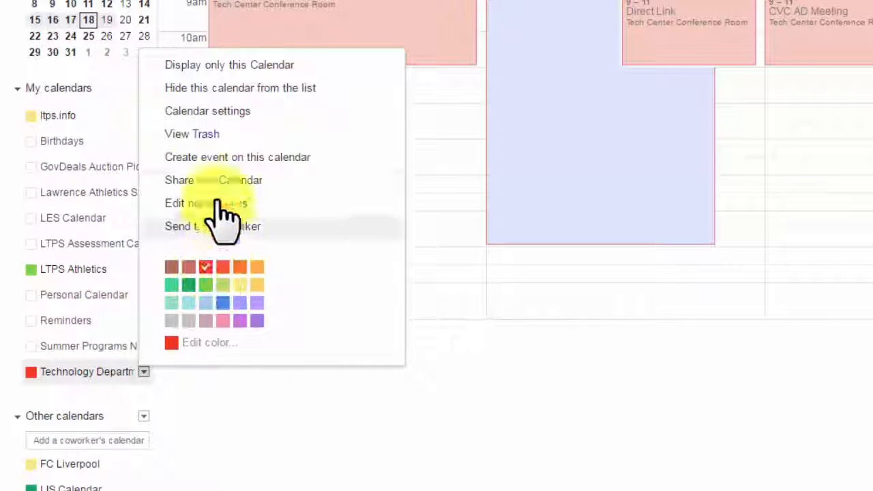
left_click(217, 115)
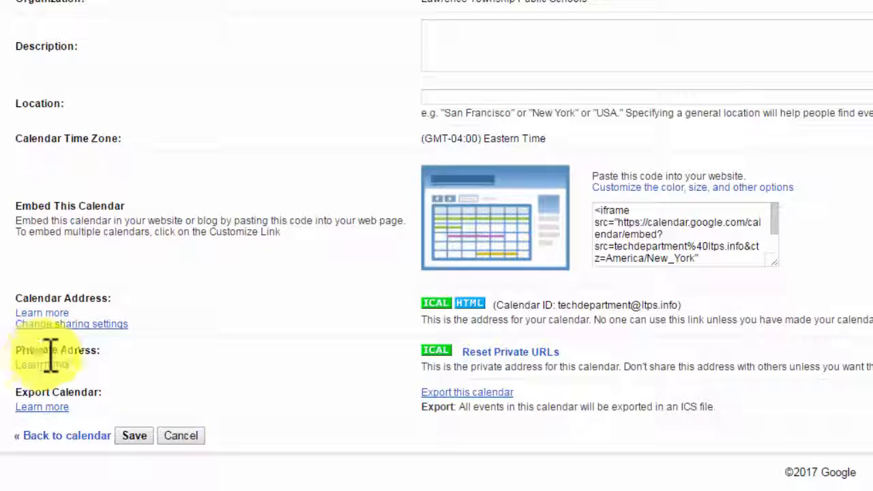
Copy the calendar's private iCal address and close the Private Address dialog.
left_click(437, 352)
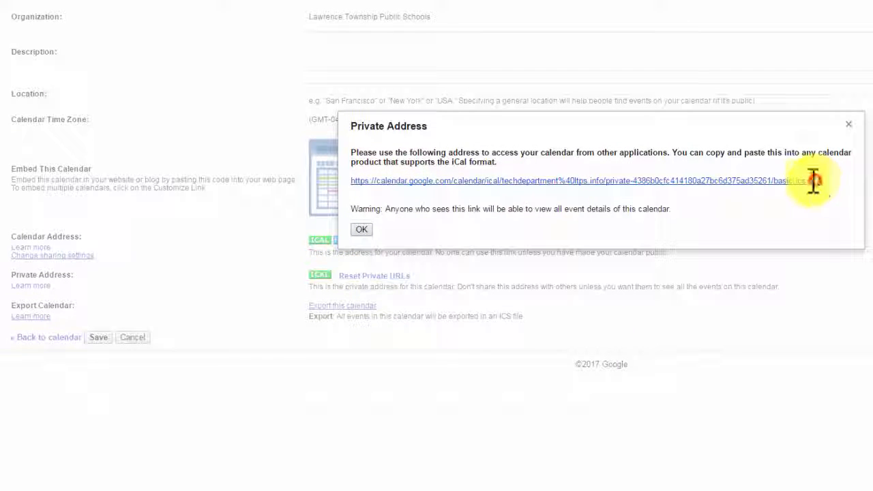
left_click_drag(810, 180, 354, 185)
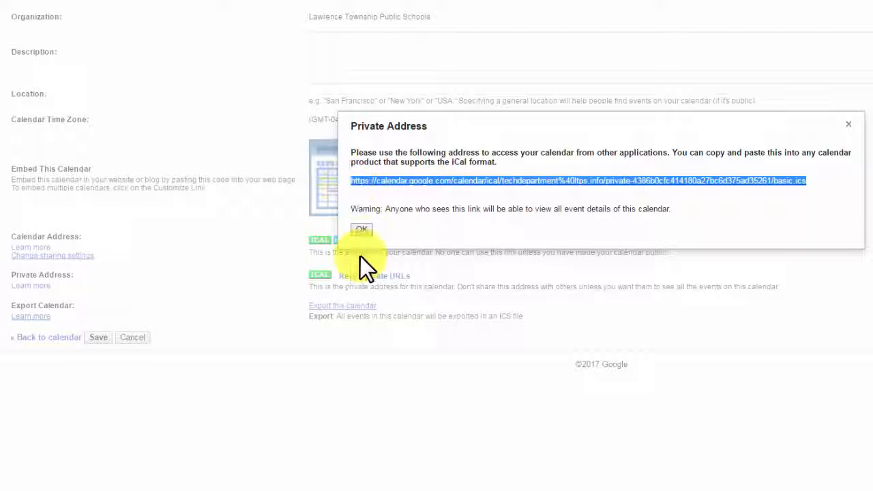
left_click(361, 231)
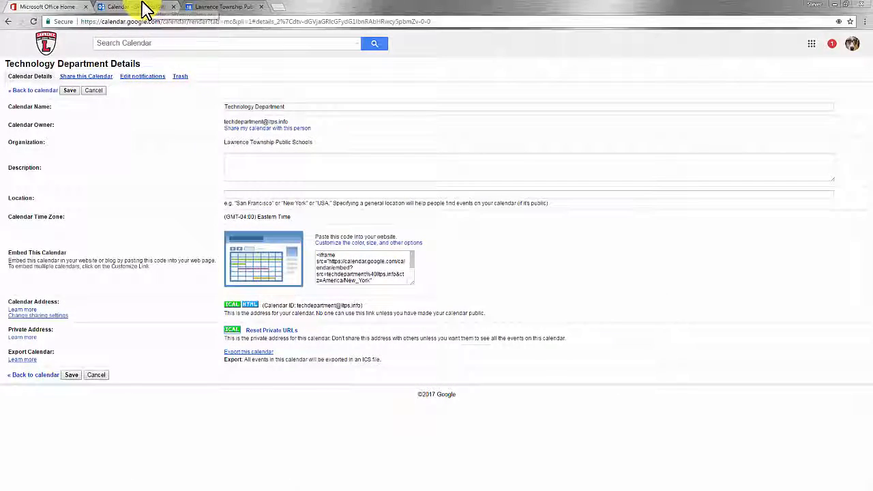
Switch back to the Outlook calendar and open an Internet calendar under Other calendars by pasting the copied private iCal address.
left_click(145, 9)
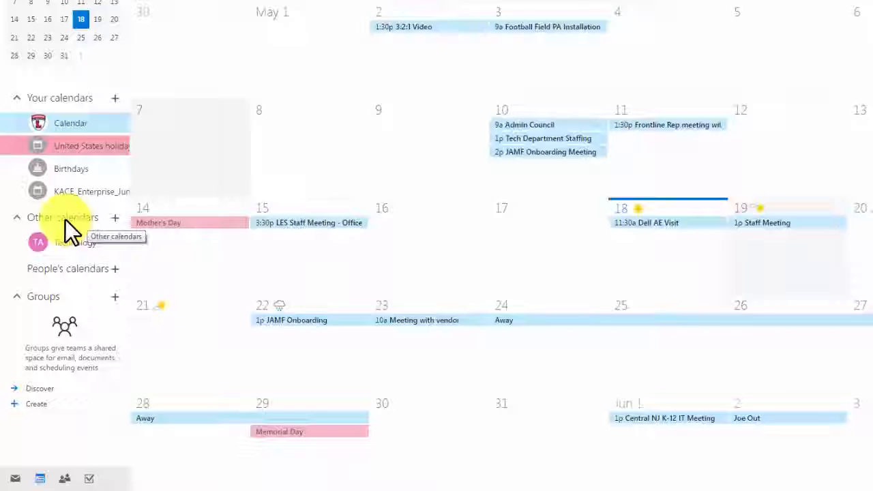
right_click(64, 218)
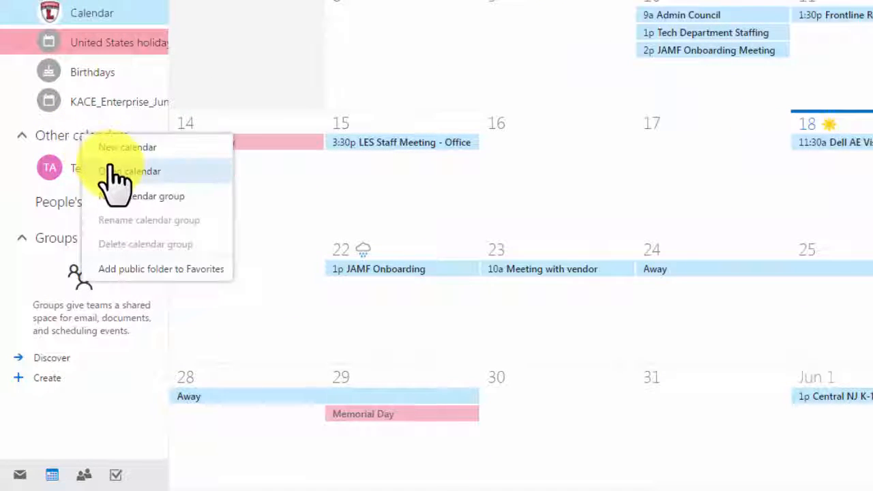
left_click(116, 171)
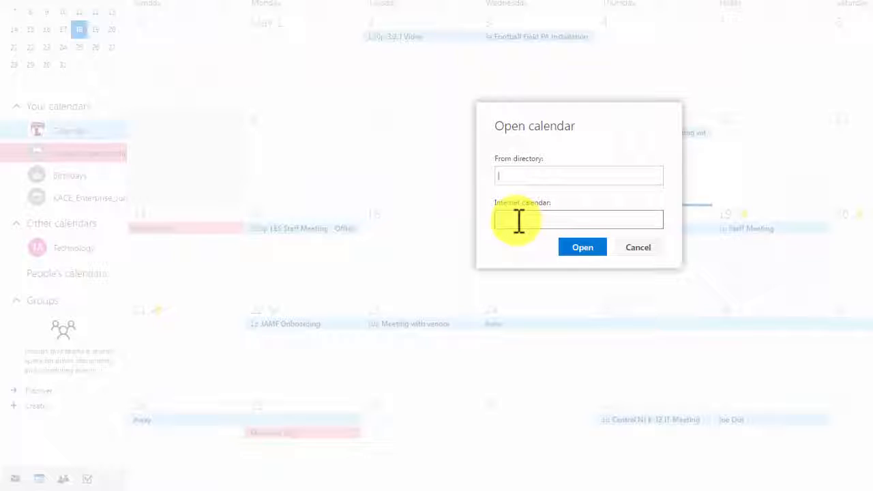
left_click(518, 220)
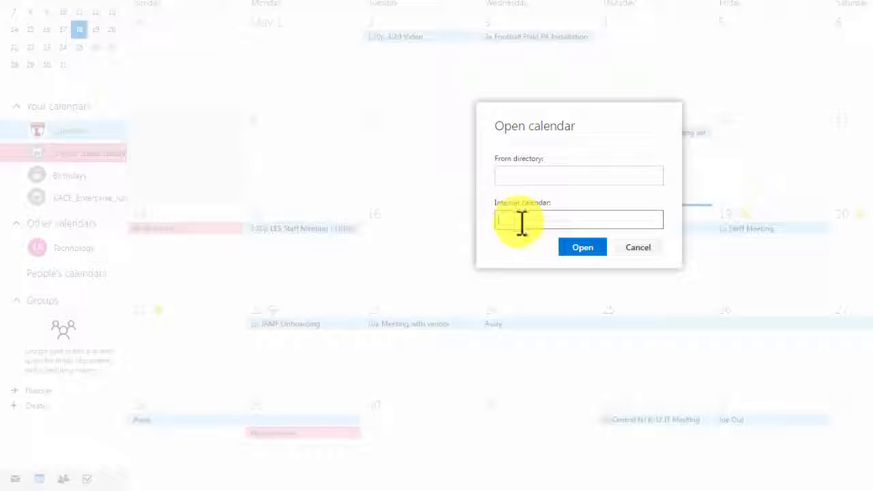
key("ctrl+v")
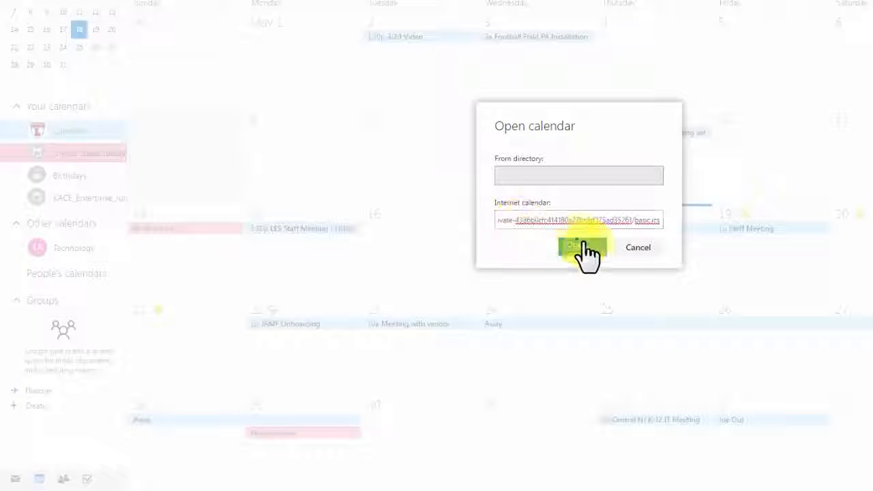
left_click(592, 249)
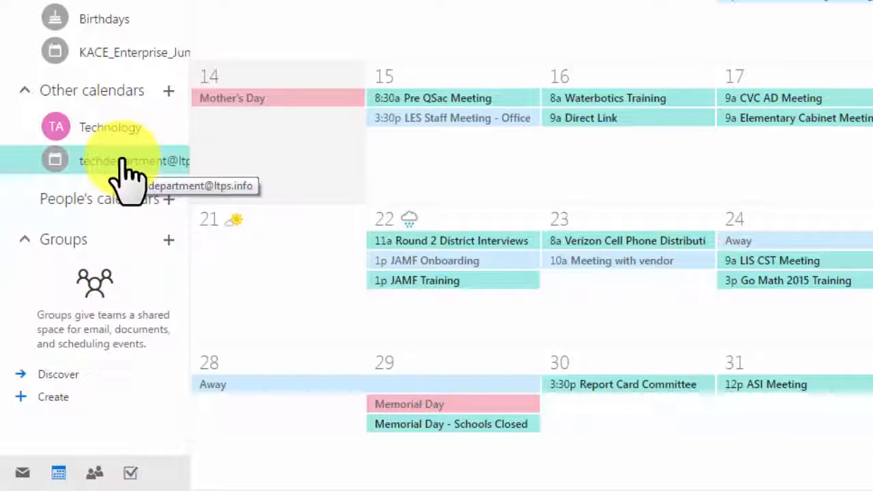
Rename the newly added Internet calendar under Other calendars as Tech Department.
right_click(130, 175)
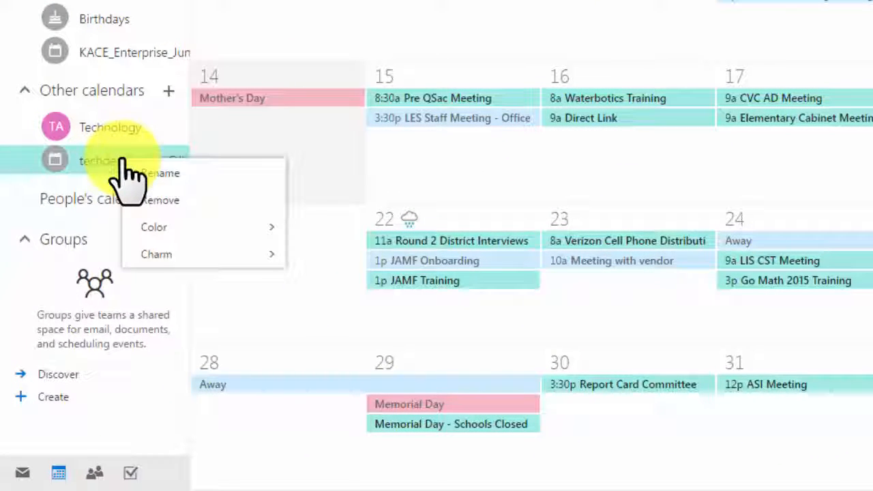
left_click(145, 173)
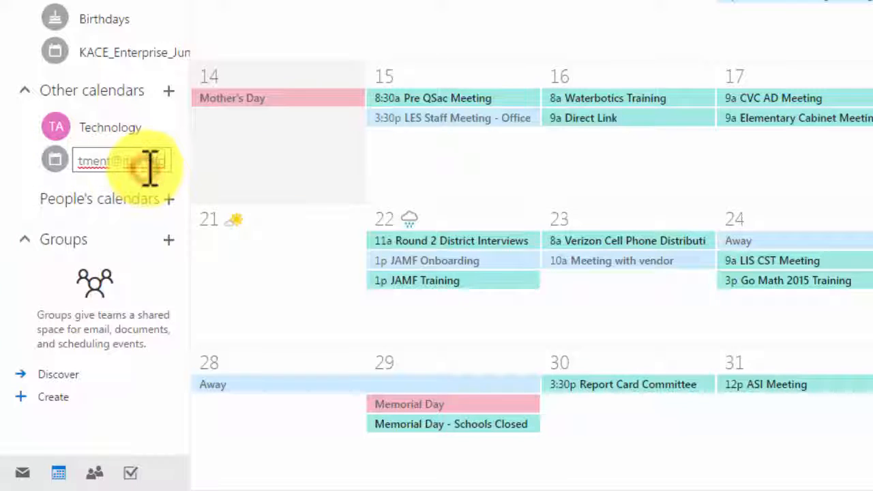
key("BackSpace")
key("BackSpace")
key("BackSpace")
key("BackSpace")
key("BackSpace")
key("BackSpace")
key("BackSpace")
key("BackSpace")
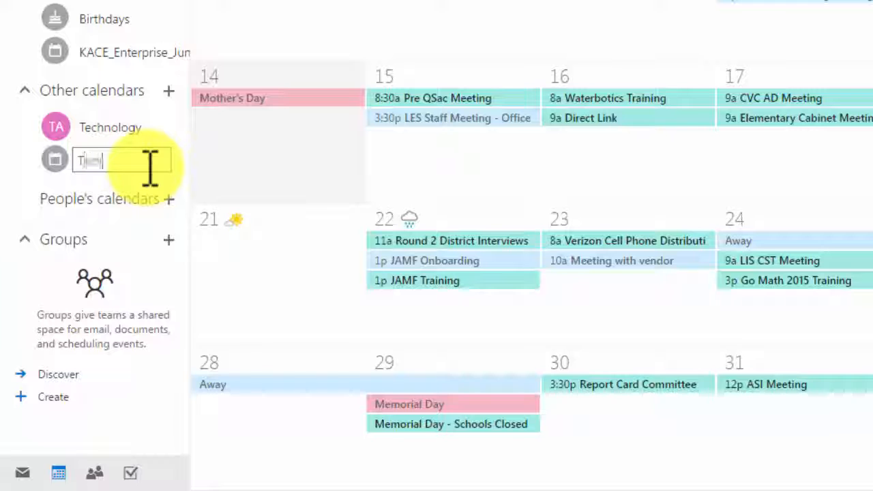
type("Tech Department")
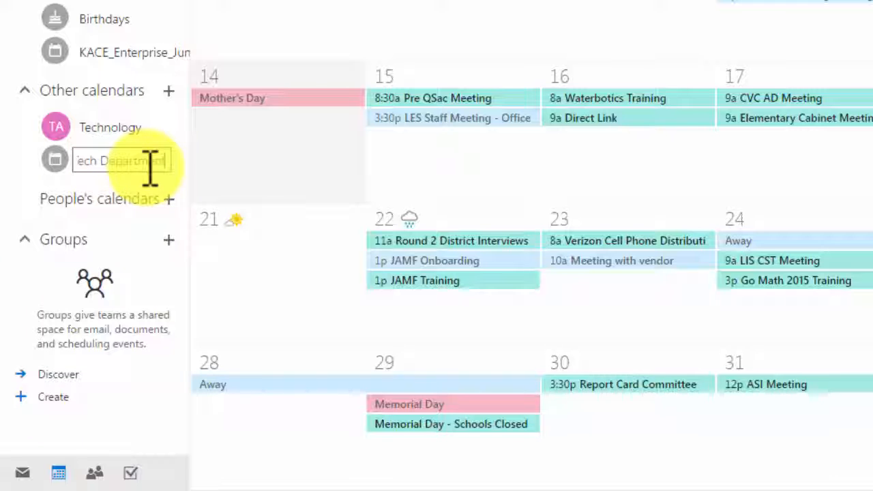
left_click(111, 174)
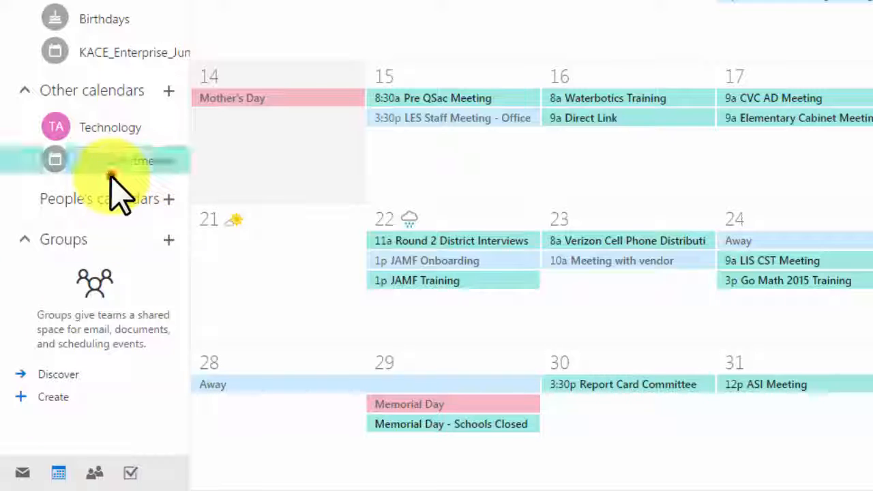
Change the color of the Tech Department calendar to yellow.
right_click(183, 165)
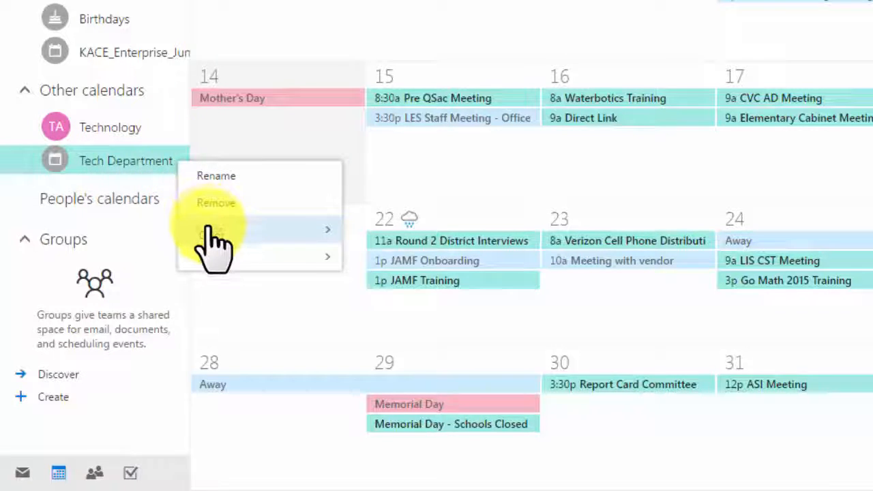
mouse_move(343, 232)
left_click(434, 312)
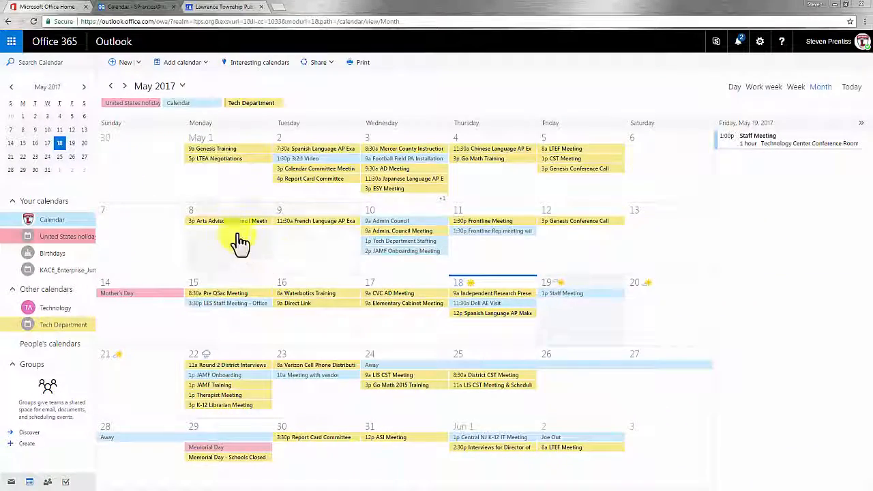
left_click(279, 9)
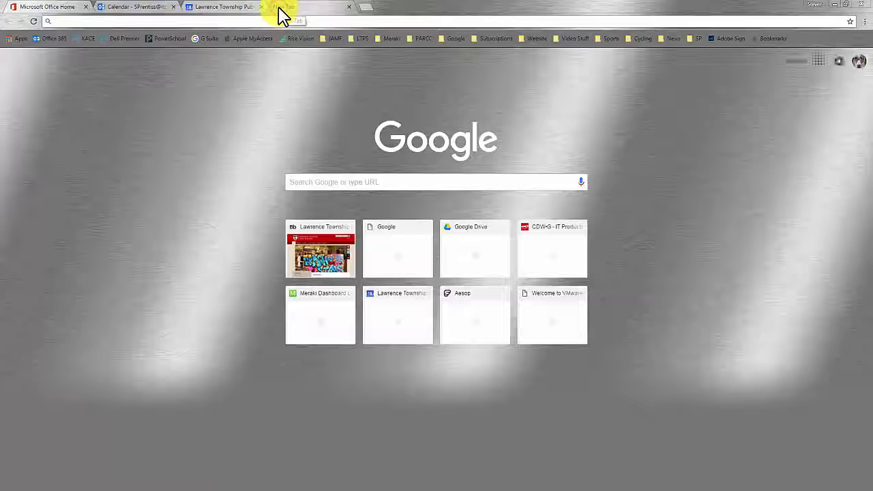
type("www.ltps.org")
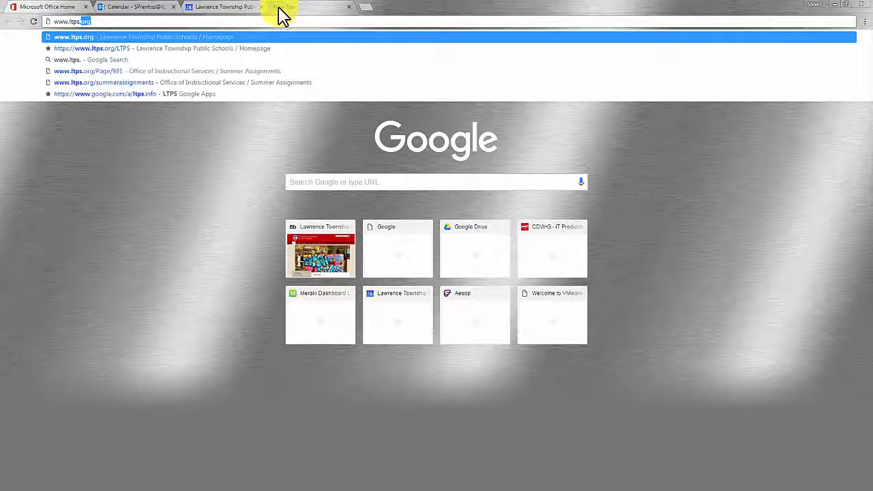
key("Return")
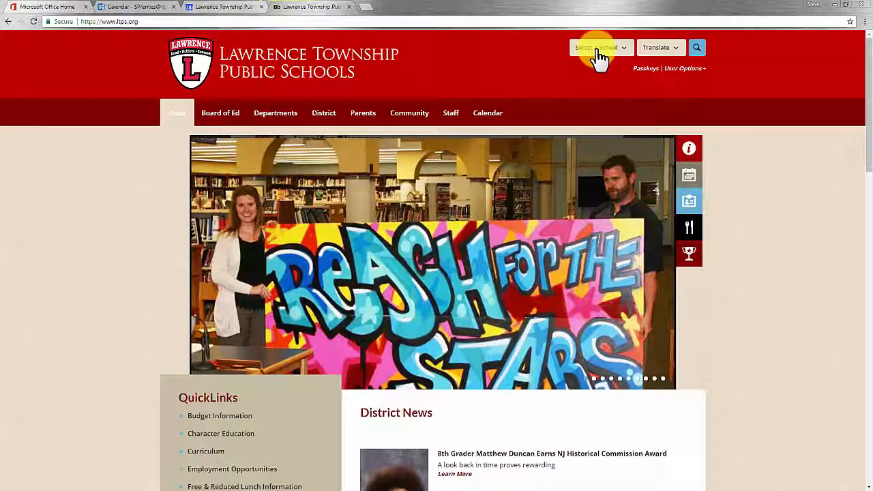
left_click(597, 55)
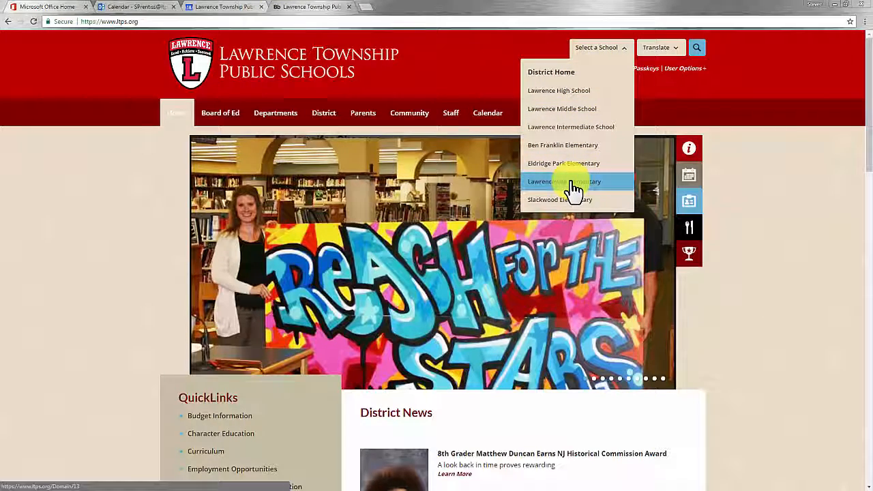
left_click(570, 182)
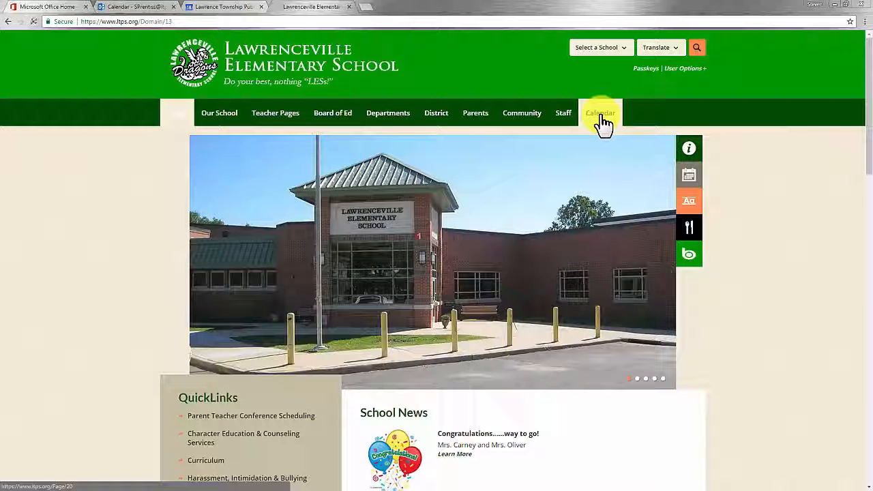
left_click(602, 117)
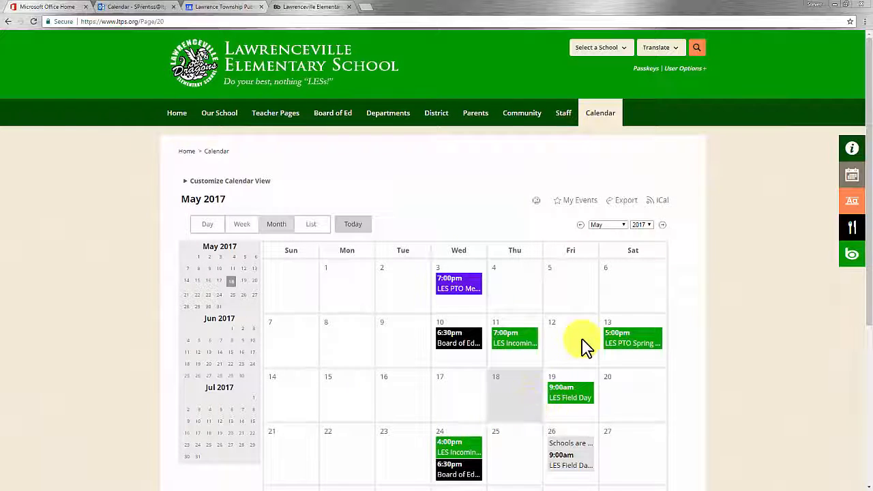
Open the school calendar's iCal feed page and copy the feed link.
left_click(663, 202)
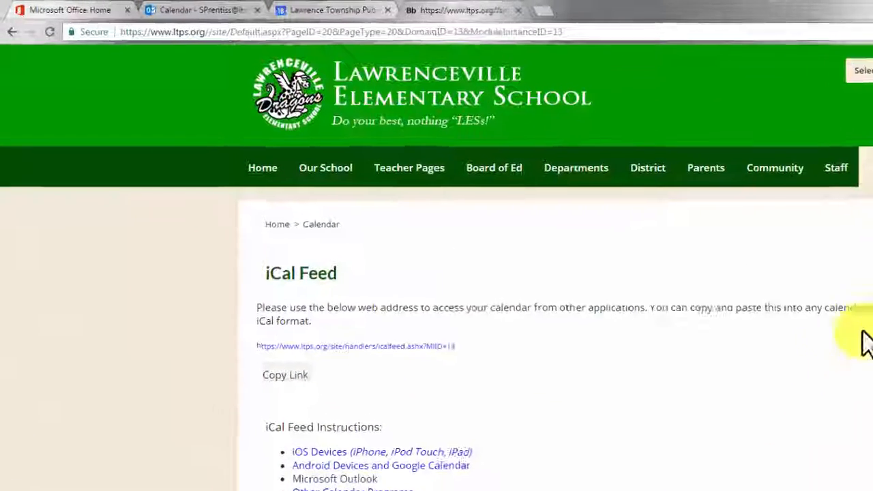
left_click_drag(513, 382, 283, 384)
left_click(301, 410)
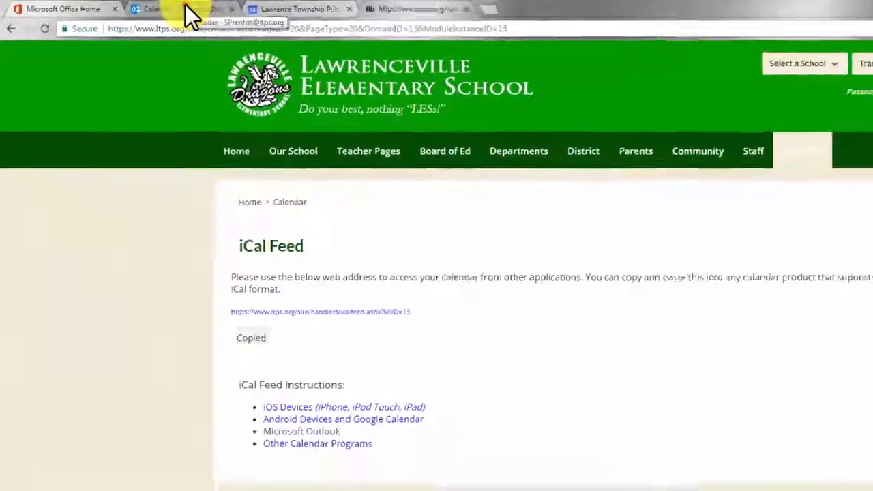
Switch back to the Outlook calendar and open the copied school feed link as an Internet calendar under Other calendars.
left_click(191, 13)
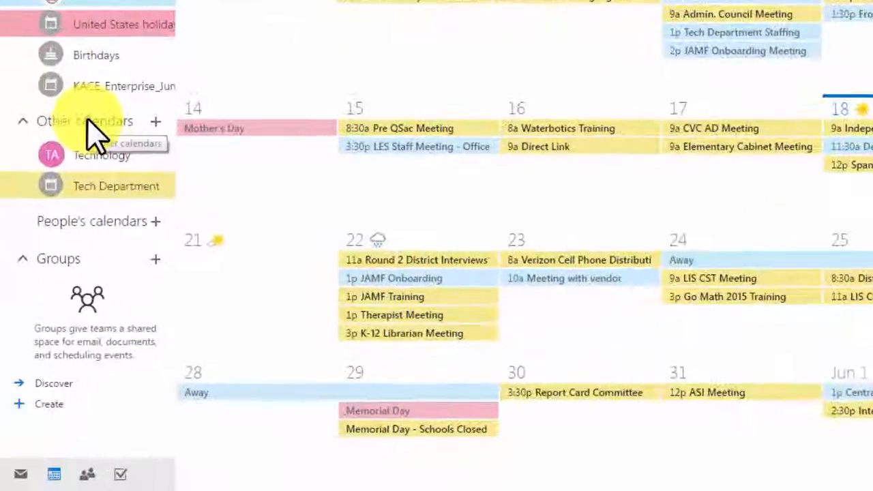
right_click(48, 290)
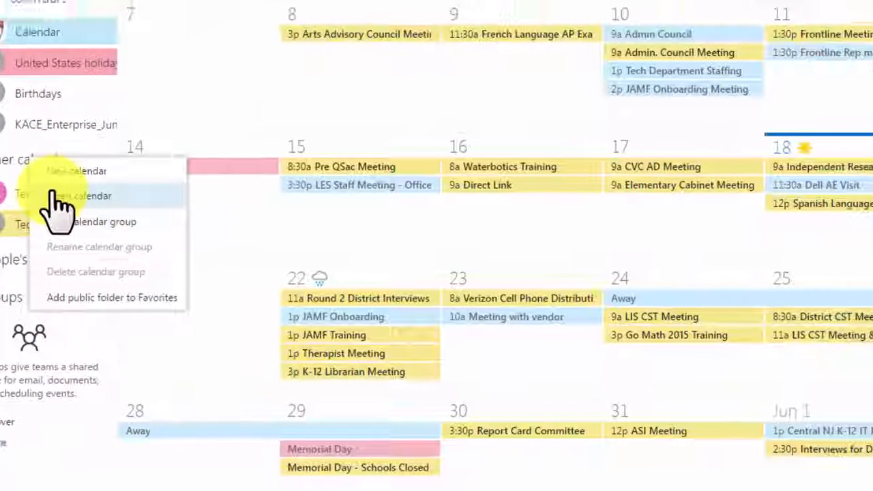
left_click(116, 157)
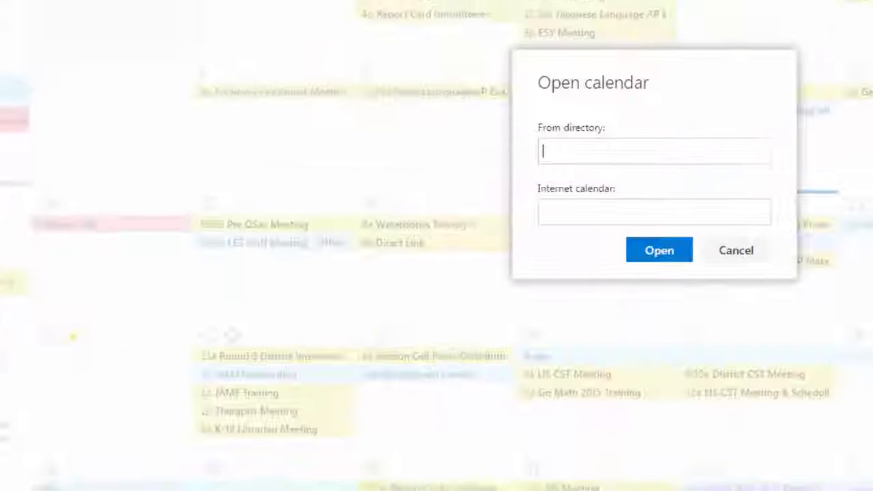
left_click(587, 215)
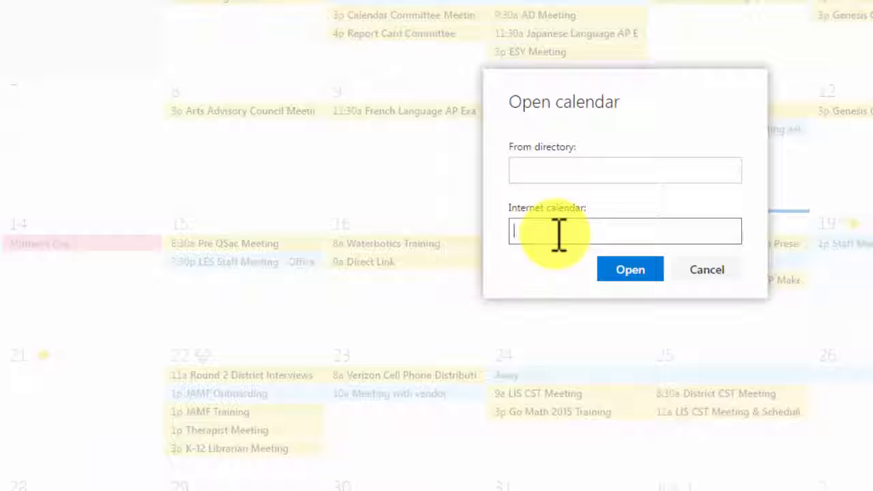
key("ctrl+v")
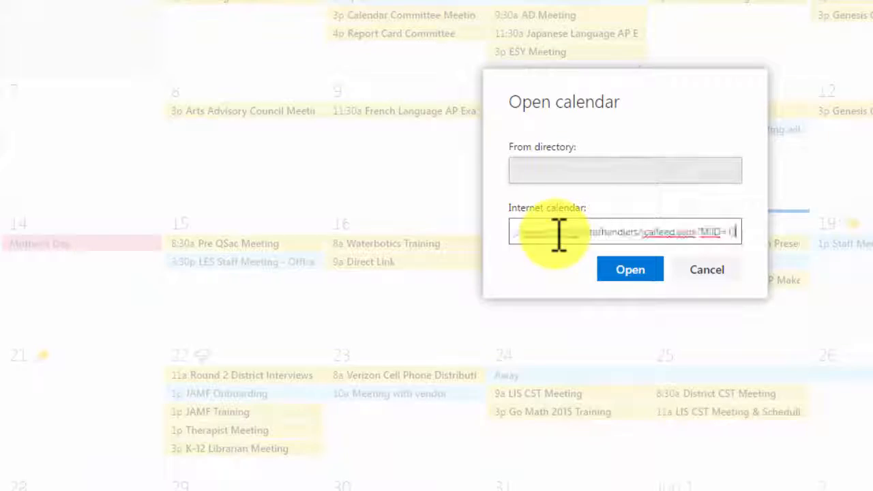
left_click(621, 272)
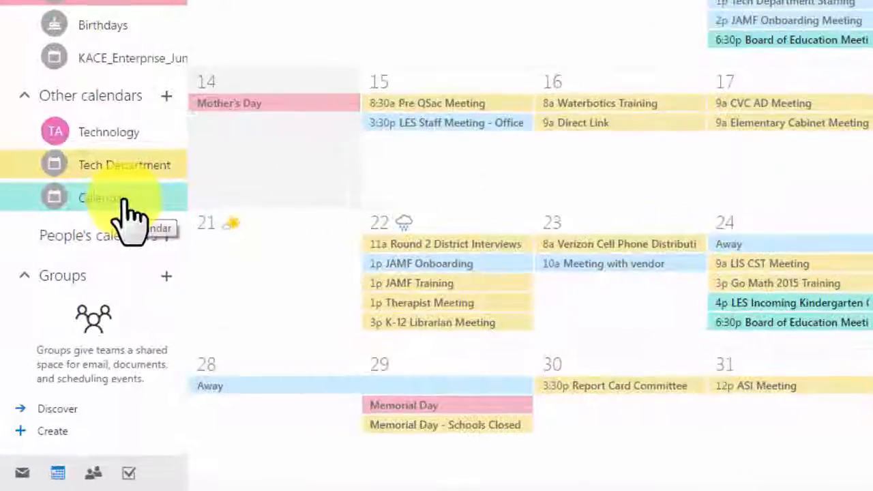
Rename the newly added school calendar under Other calendars as LES.
right_click(66, 342)
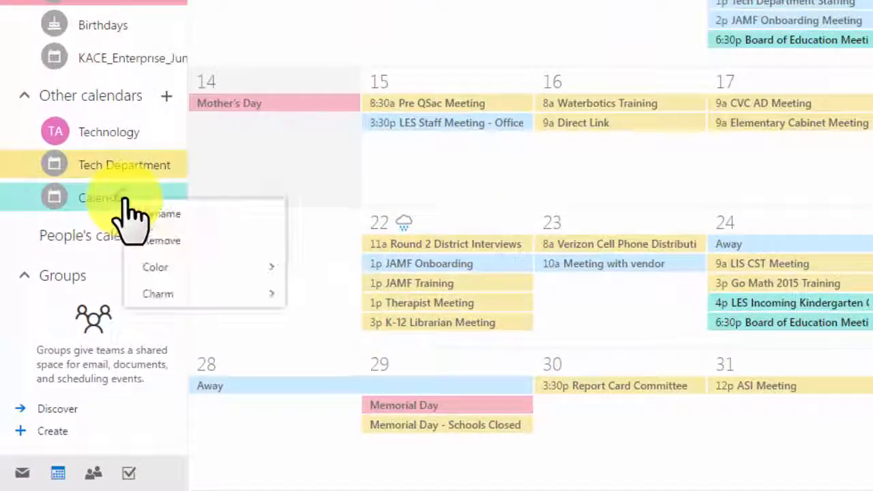
left_click(152, 213)
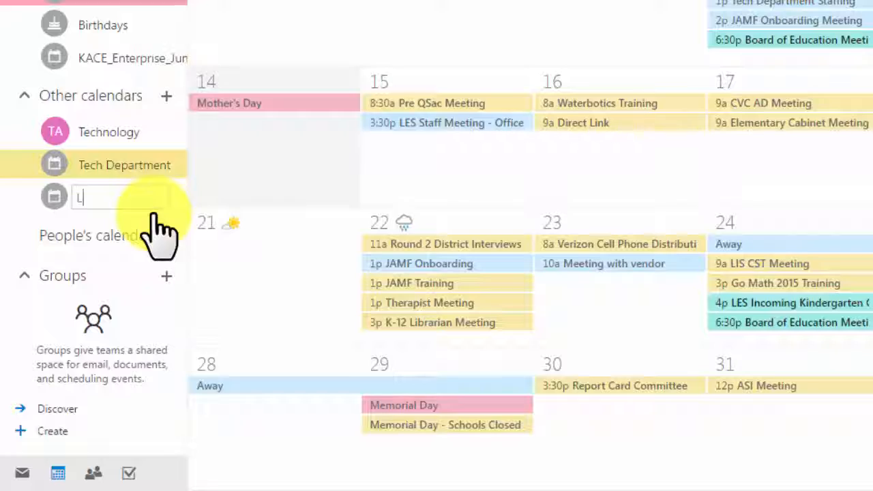
left_click(123, 213)
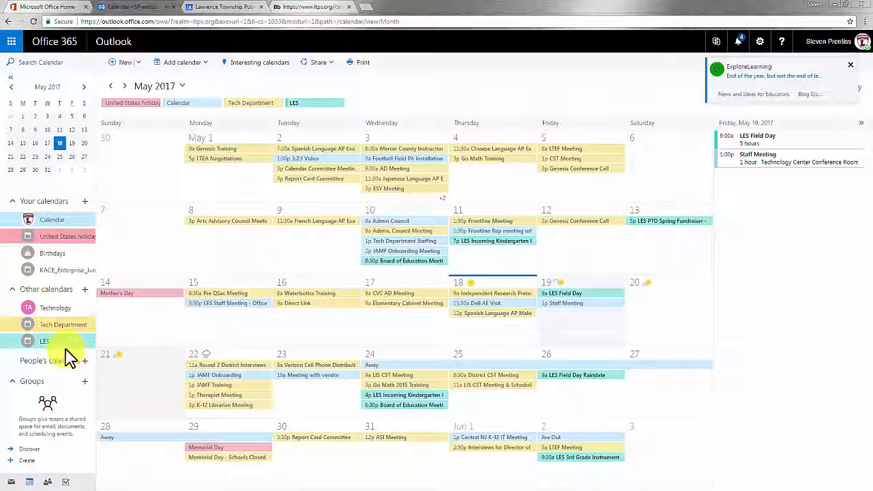
Hide the Tech Department calendar's events from the May 2017 month view.
left_click(60, 326)
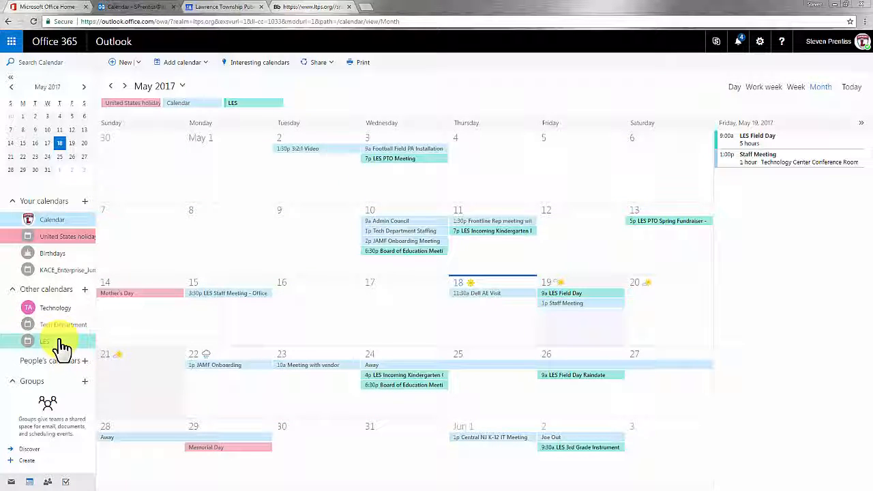